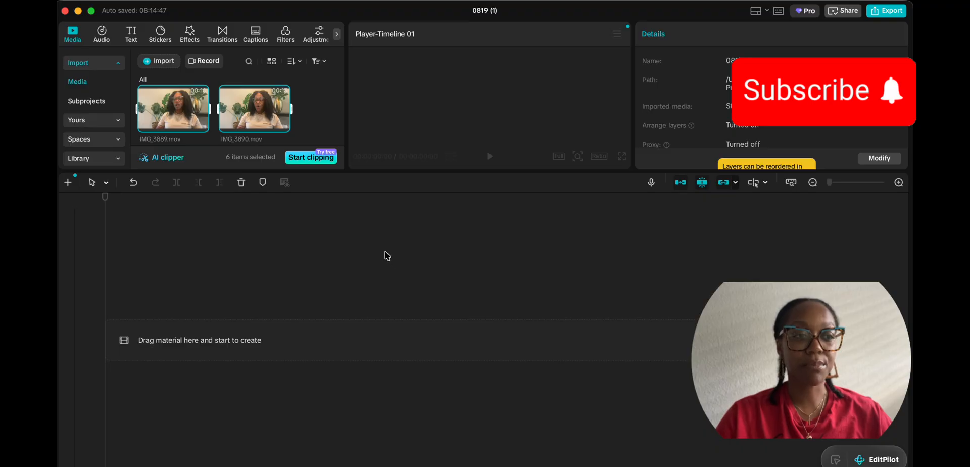
Step: Add the six selected clips, IMG_3889.mov to IMG_3894.mov, to the timeline and deselect them
click(283, 126)
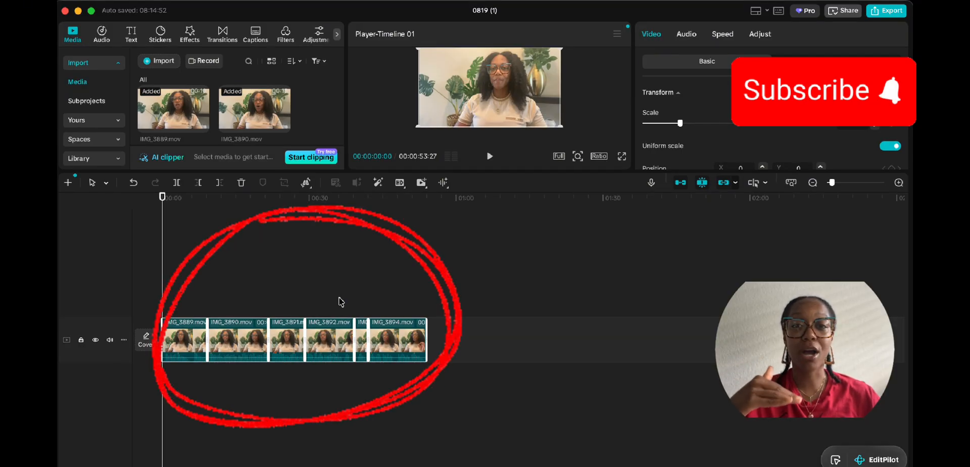
click(382, 288)
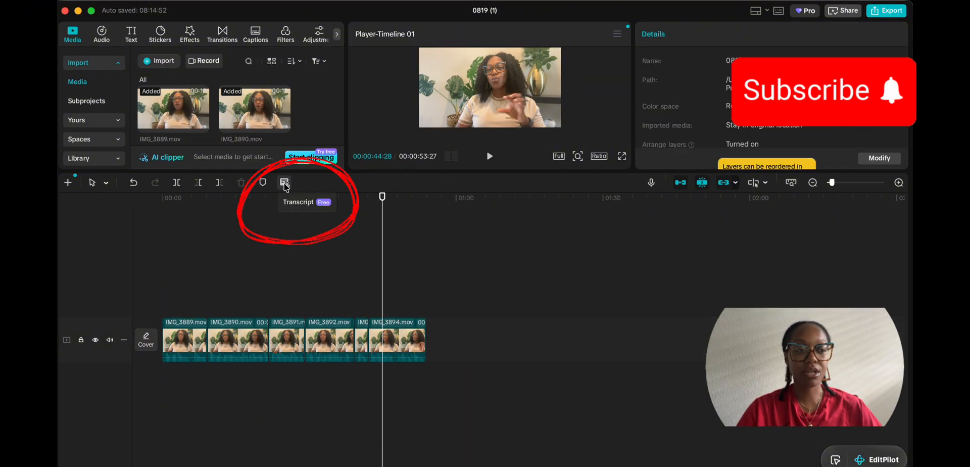
Step: Generate a transcript of the timeline clips and play the video from the start
click(285, 185)
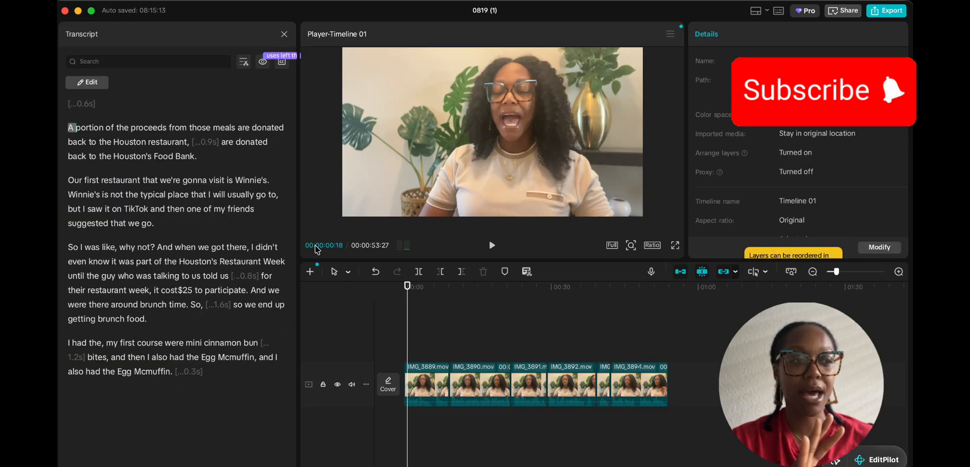
key(space)
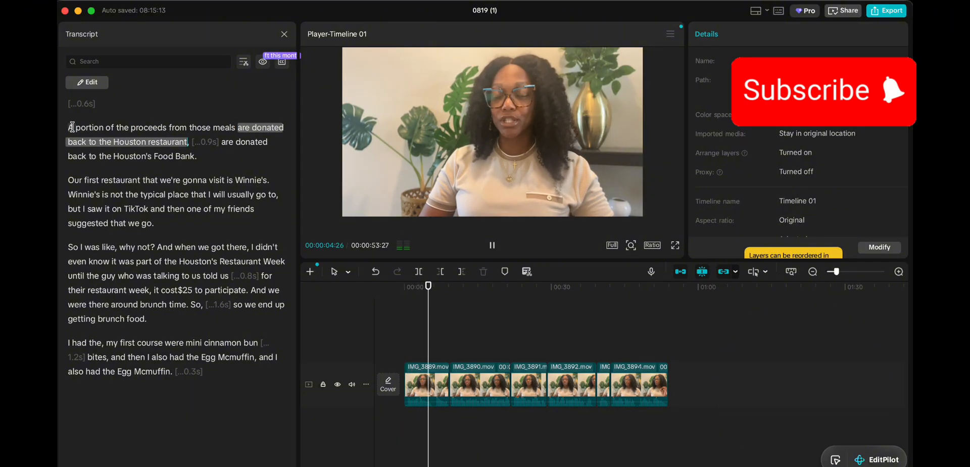
key(space)
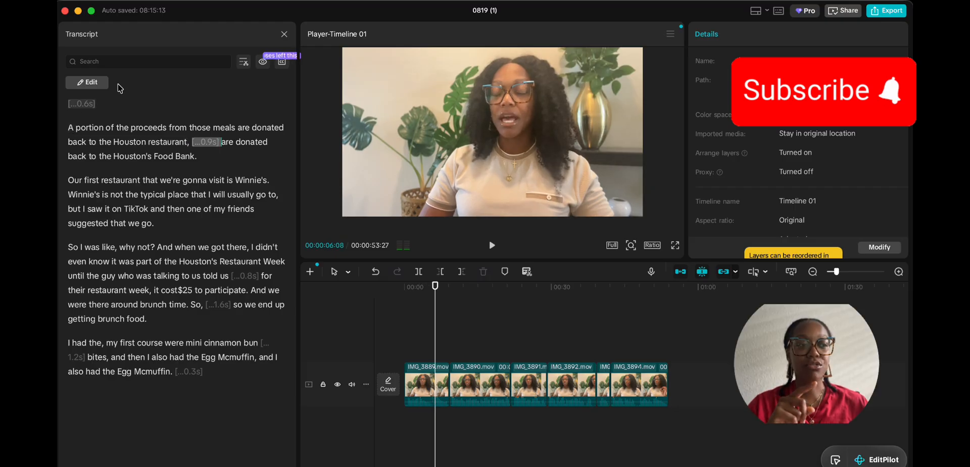
Step: Search the transcript for 'and', then run filler-word detection, flagging 8 fillers and pauses
click(129, 59)
text(and)
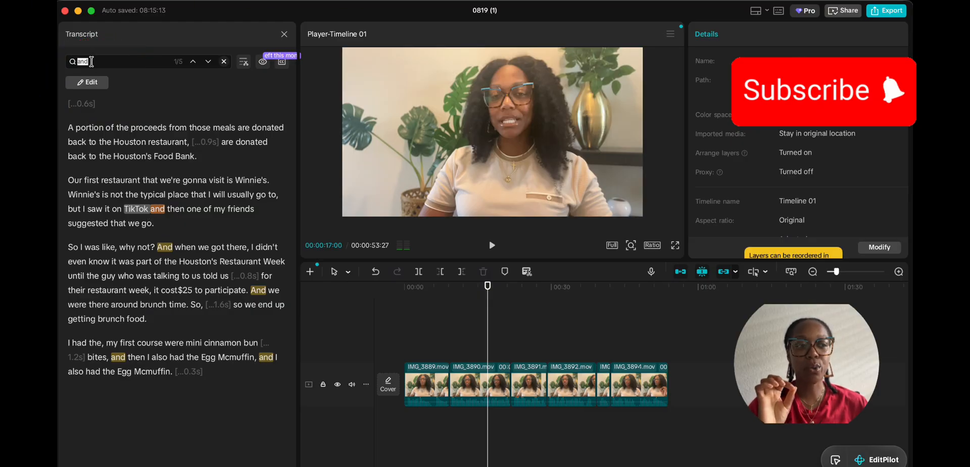
text(um)
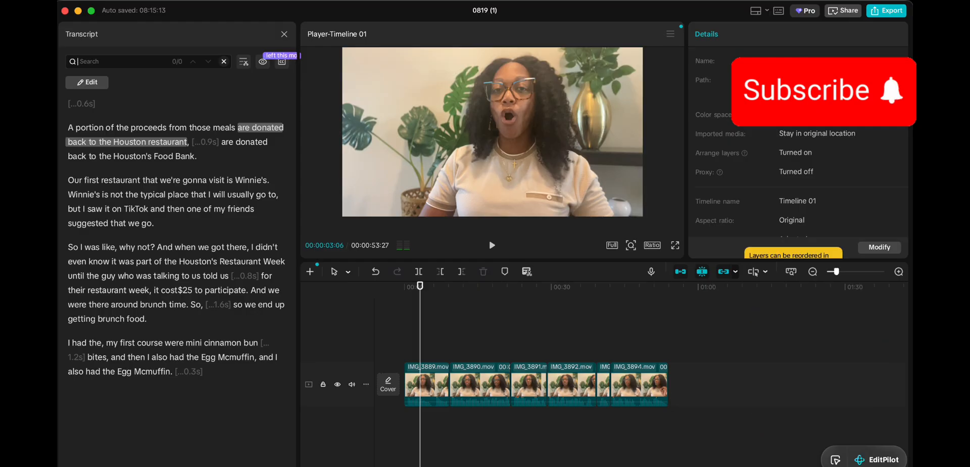
text(the)
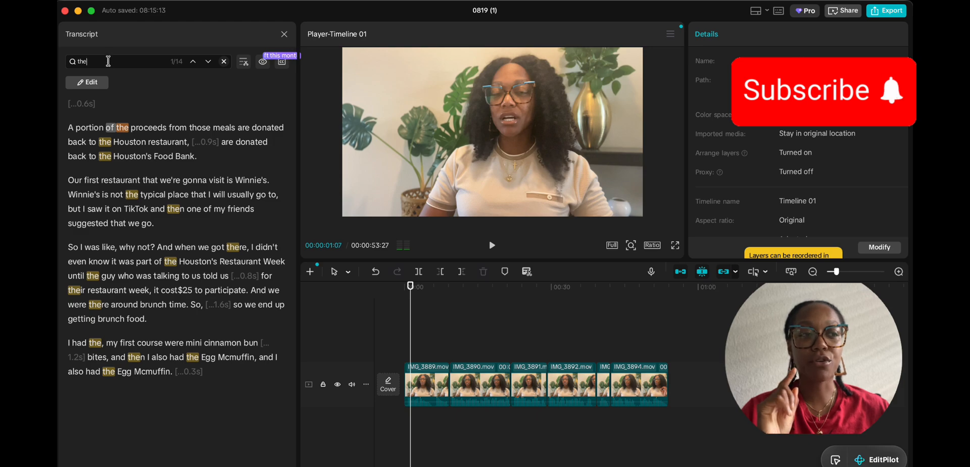
key(BackSpace)
key(BackSpace)
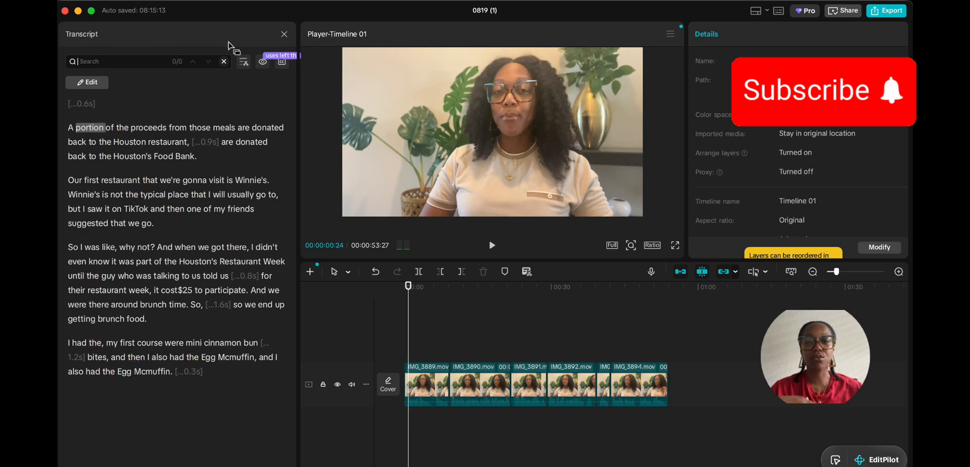
click(243, 61)
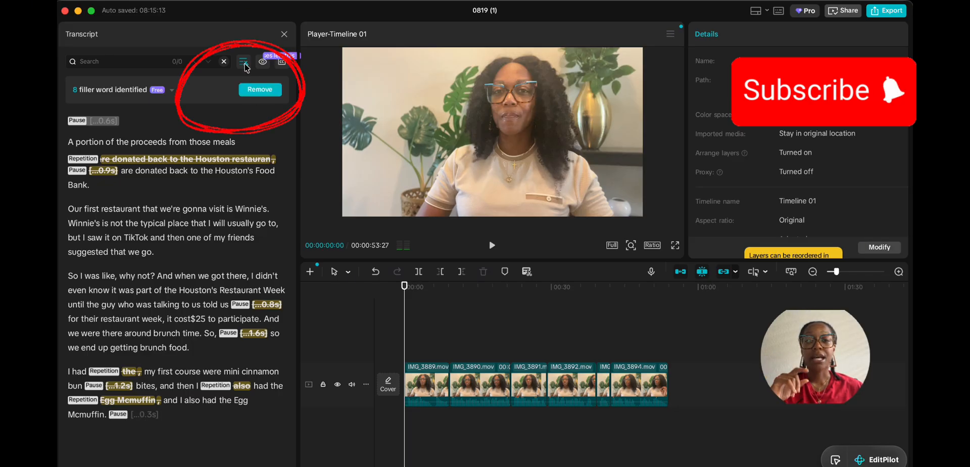
Step: Remove the [...0.6s] opening pause from the transcript and play back the trimmed video
click(260, 89)
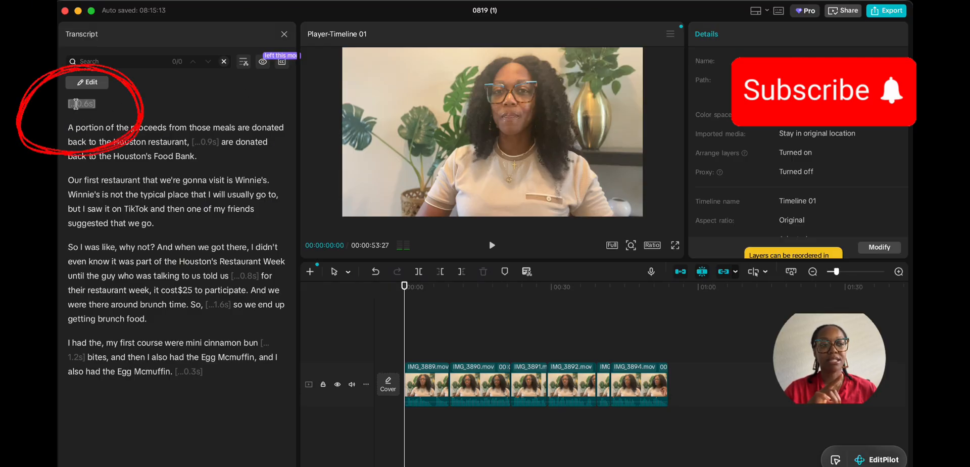
click(76, 104)
click(90, 123)
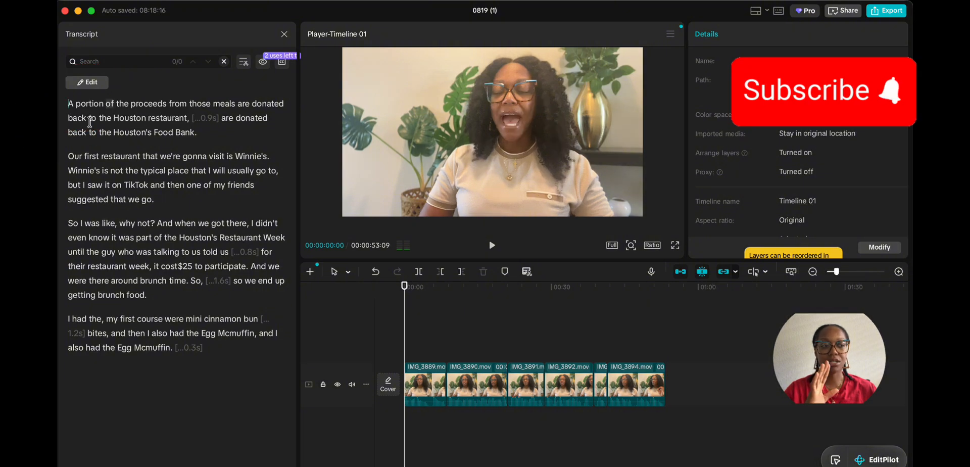
key(space)
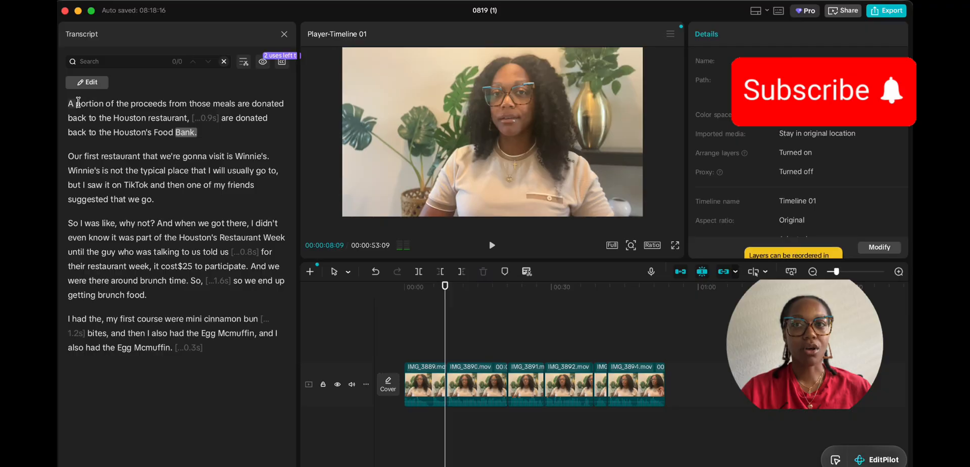
Step: Delete 'are donated back to the Houston restaurant' plus the [...0.9s] pause, shortening the video to 00:00:49:27
drag(241, 103, 218, 120)
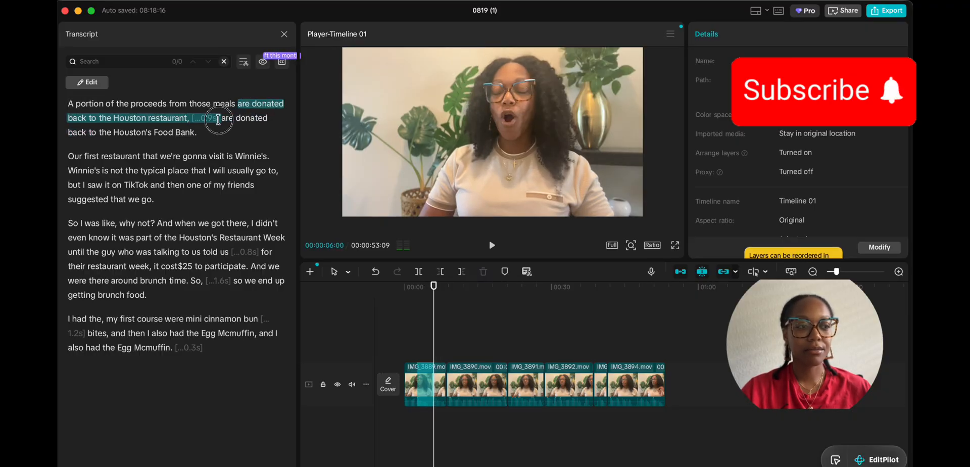
right_click(154, 122)
click(174, 139)
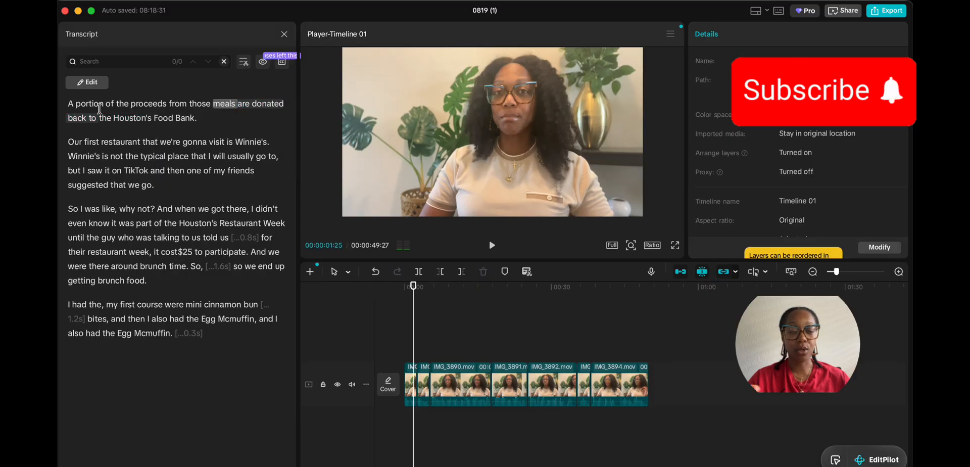
key(space)
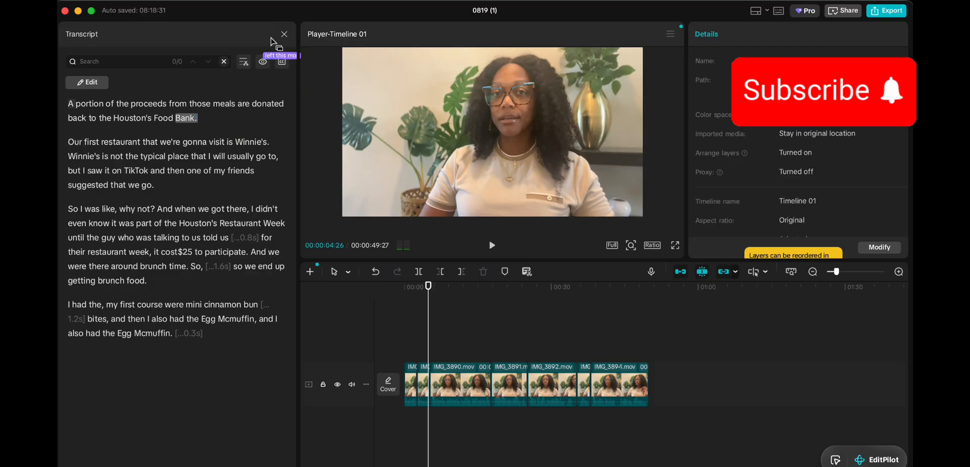
Step: Close the transcript, zoom the timeline in, and play from about 5 seconds
click(284, 35)
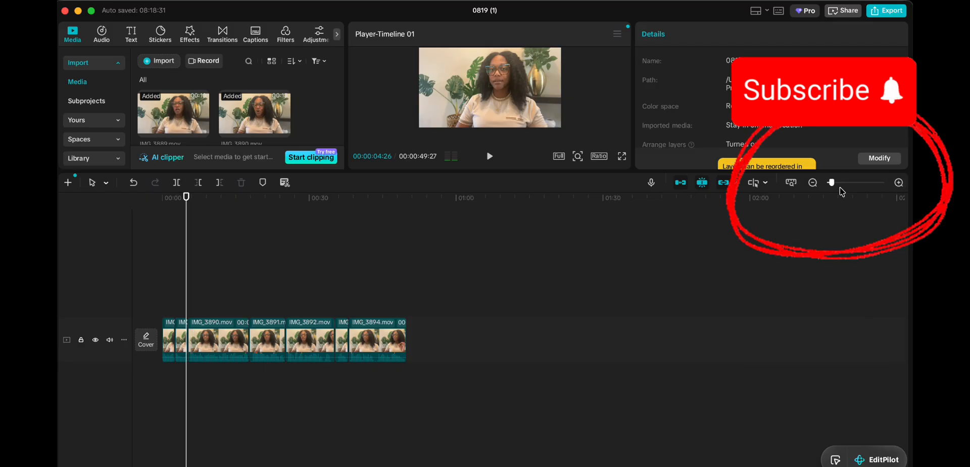
drag(832, 183, 844, 183)
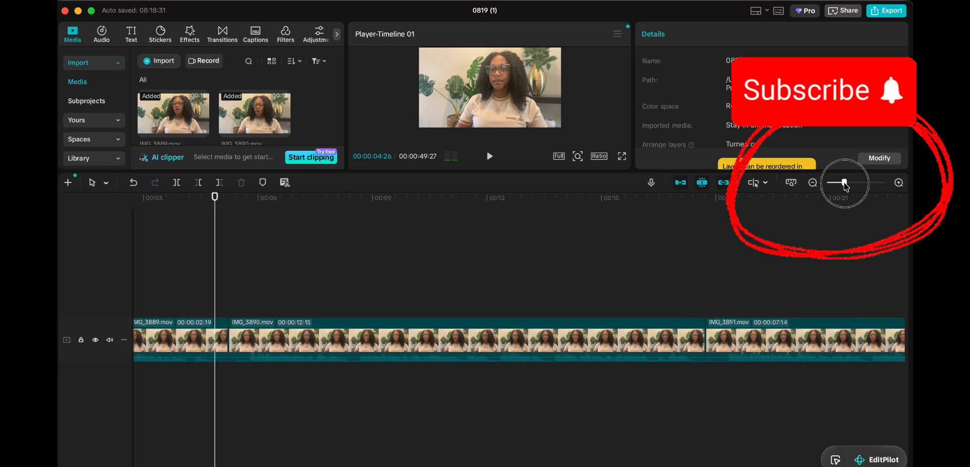
click(241, 298)
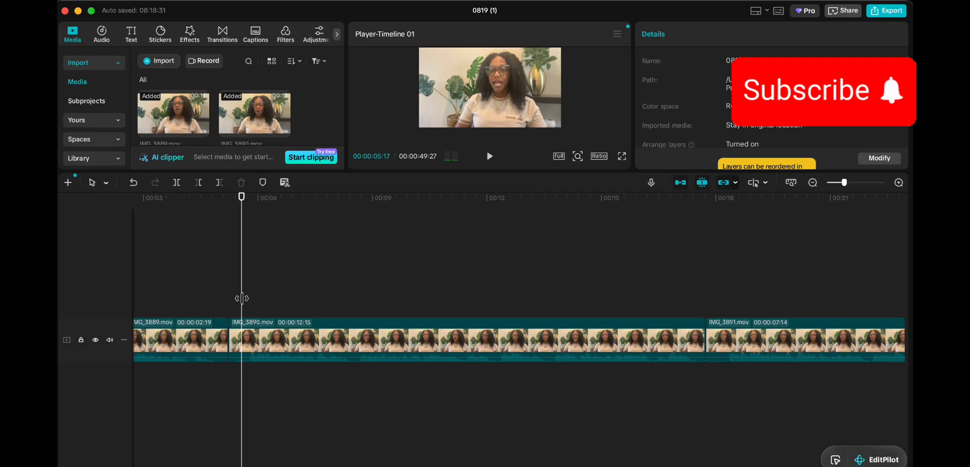
key(space)
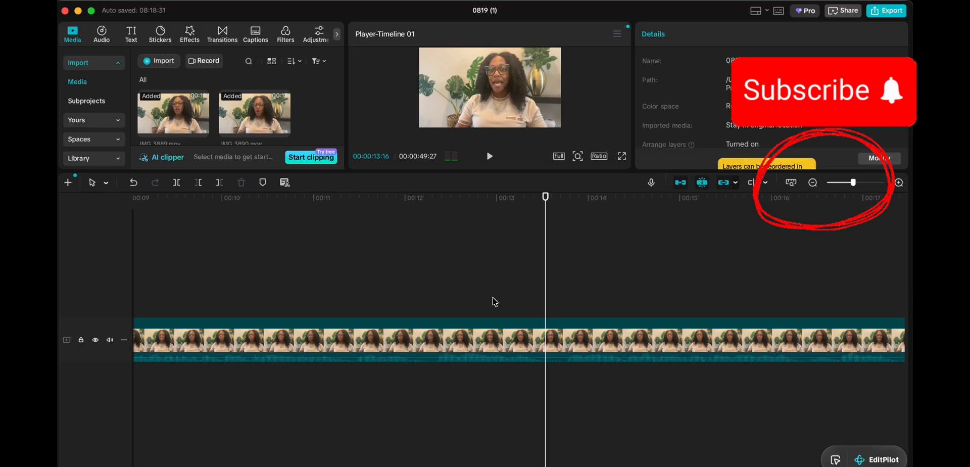
Step: Split IMG_3890.mov at about 00:12:27 and again at 00:13:17
click(443, 306)
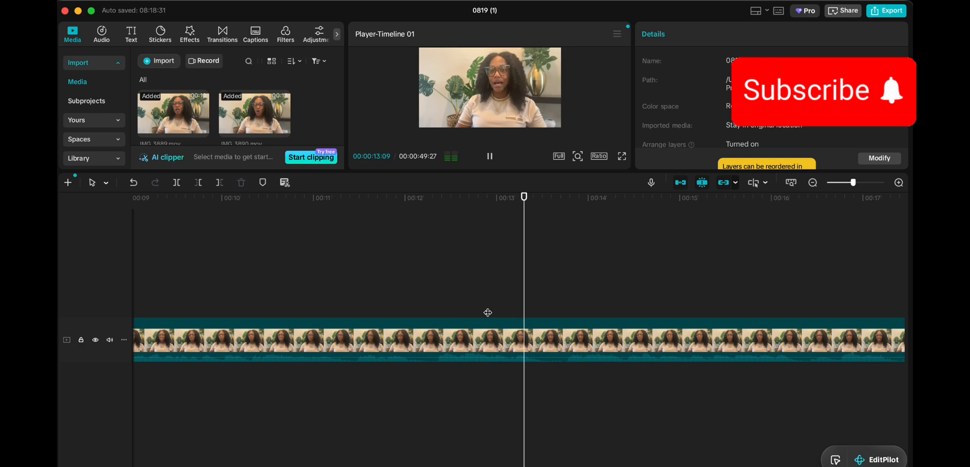
click(488, 312)
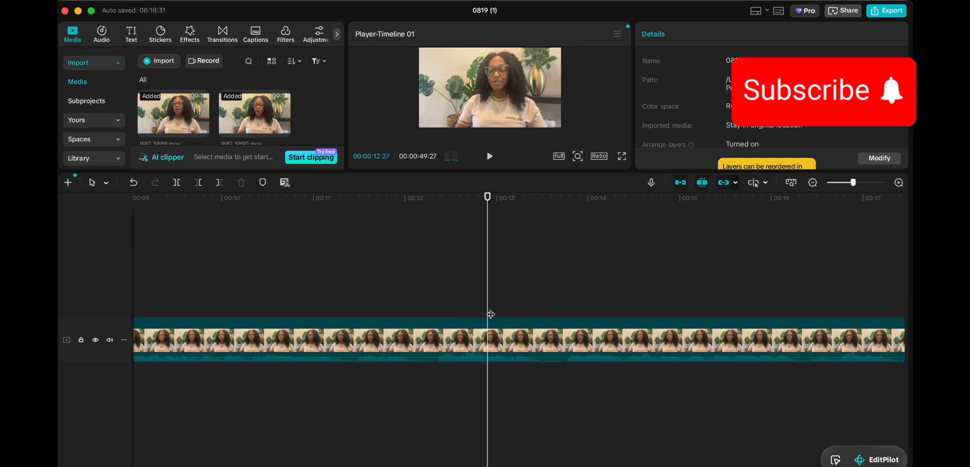
click(176, 183)
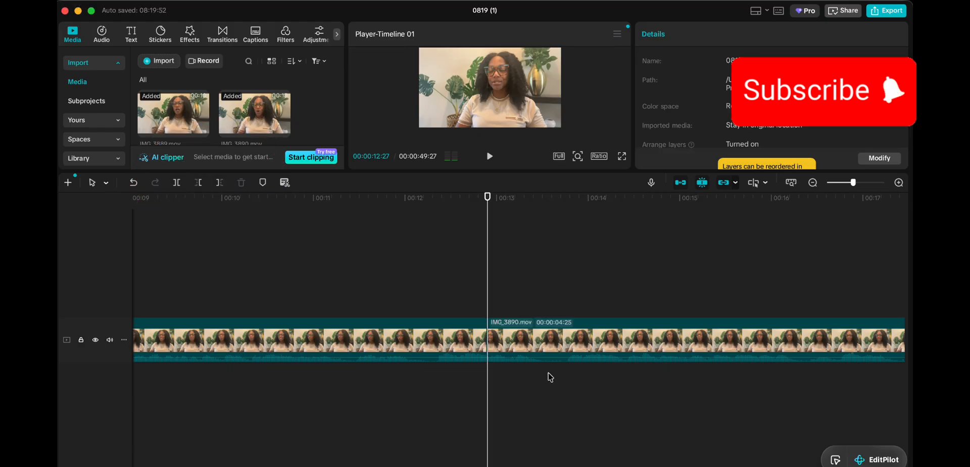
key(space)
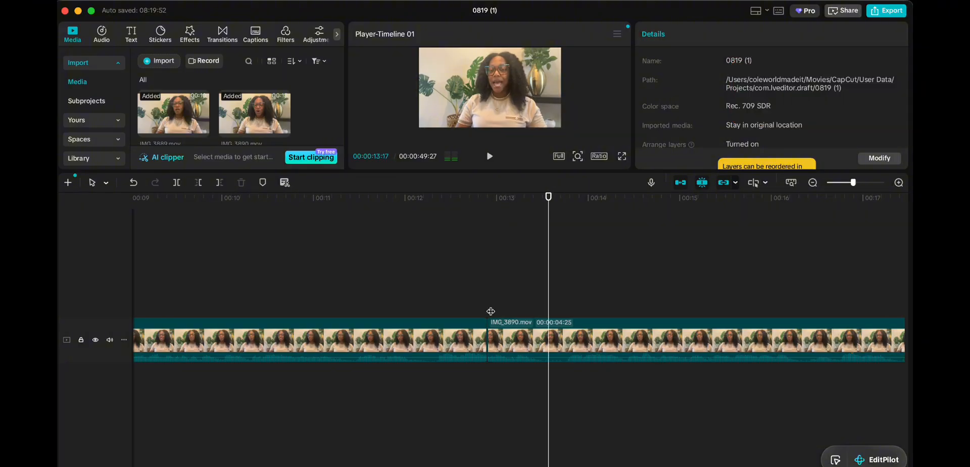
click(178, 182)
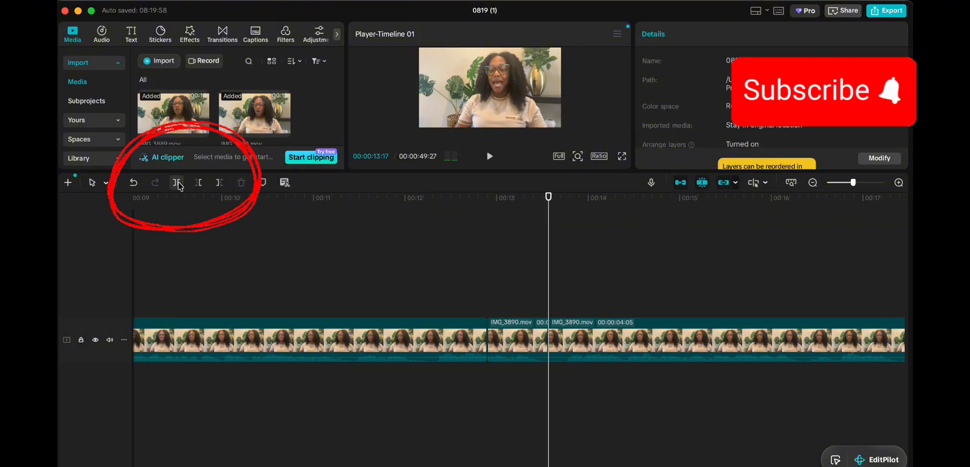
Step: Delete the piece between the splits and play across the cut, leaving 00:00:49:07
click(517, 345)
click(485, 303)
key(space)
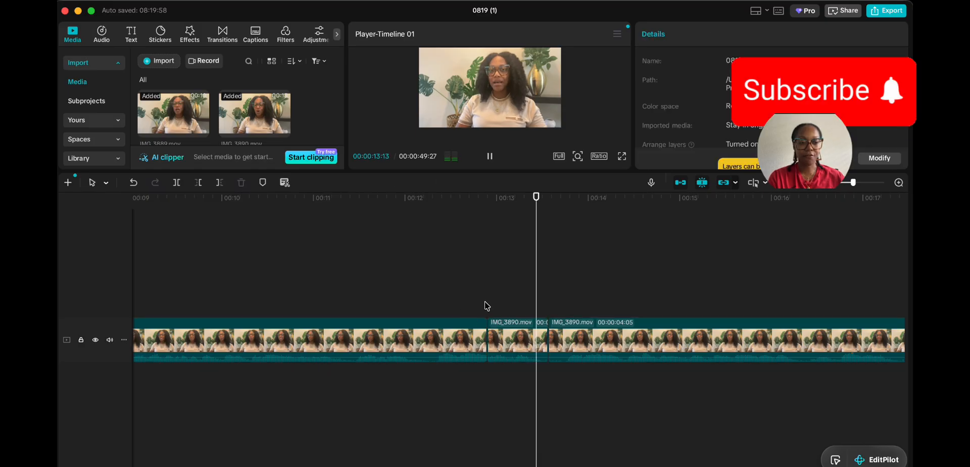
key(space)
click(509, 341)
key(Delete)
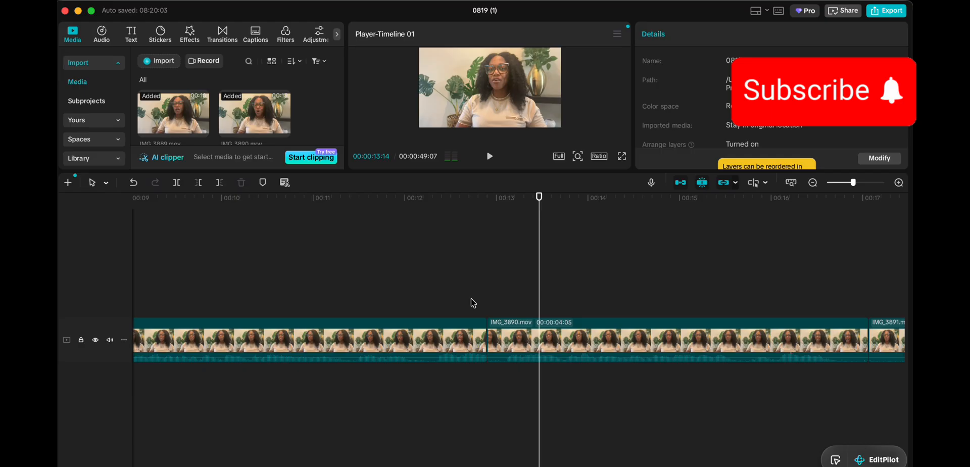
click(417, 269)
key(space)
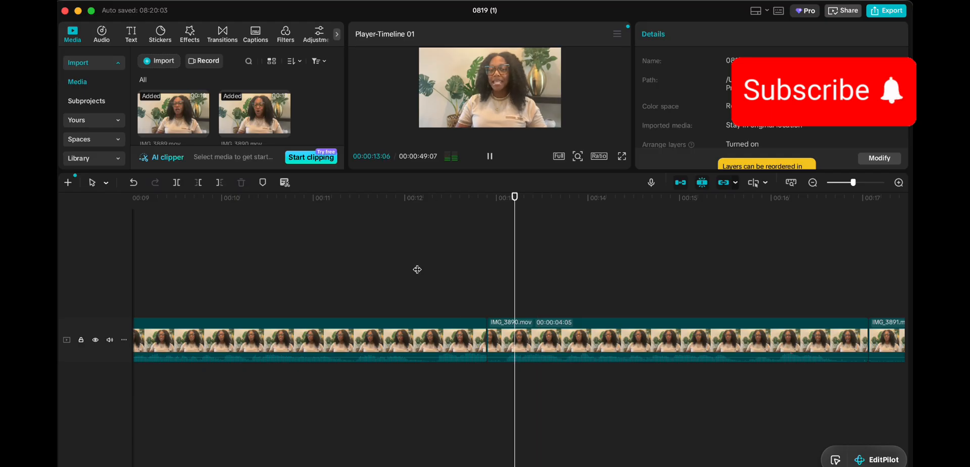
key(space)
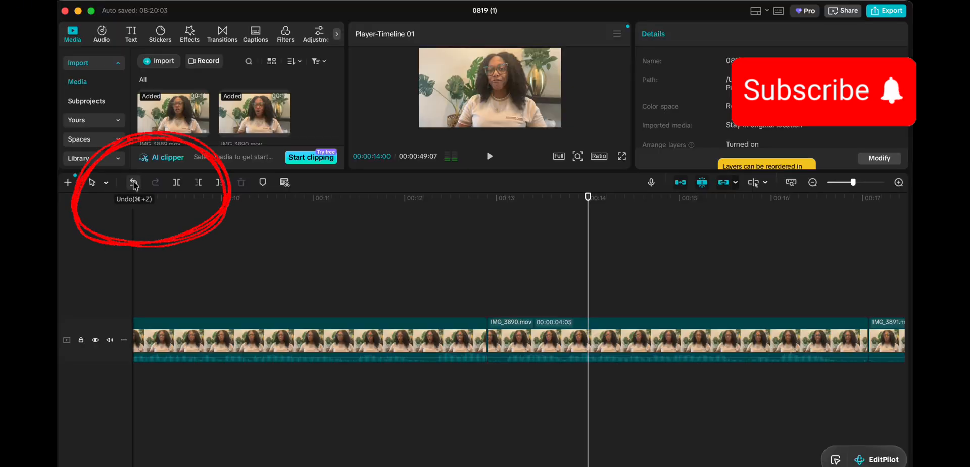
Step: Undo the deleted IMG_3890.mov piece, restoring 00:00:49:27, and clear the selection
click(134, 183)
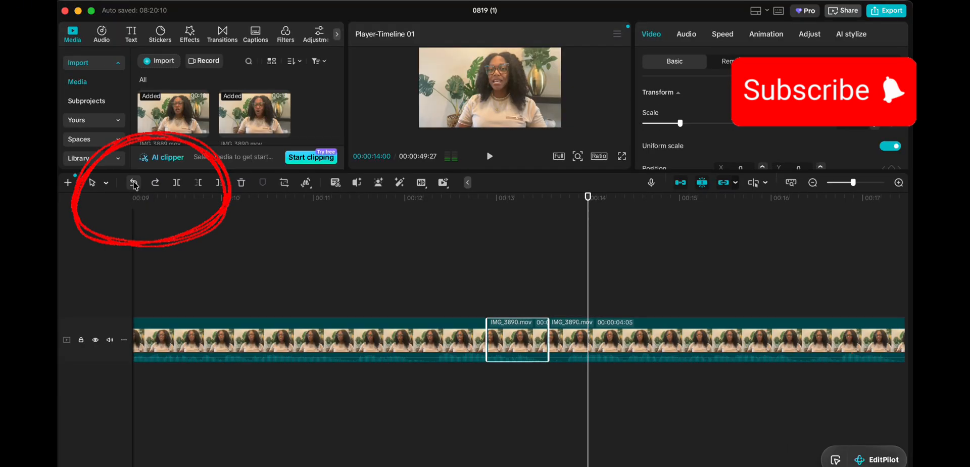
click(489, 301)
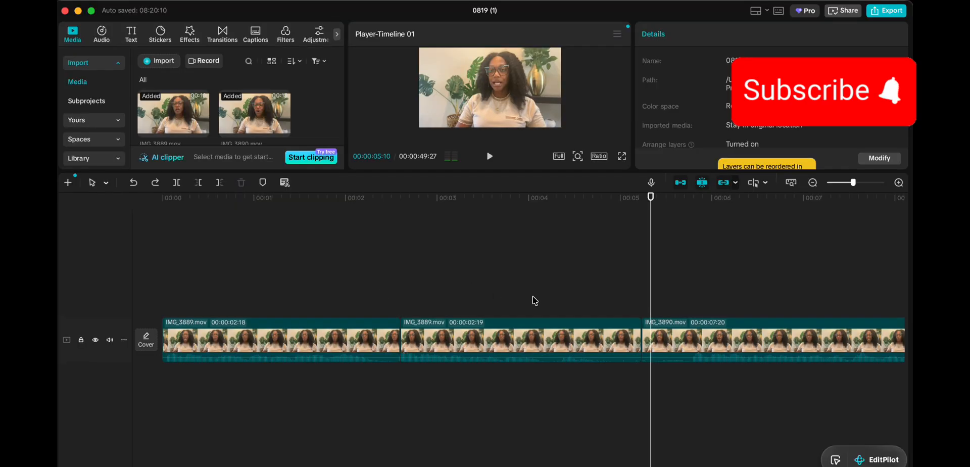
Step: Zoom in and trim the trailing pause off the second IMG_3889.mov clip with Delete Right
drag(853, 183, 858, 182)
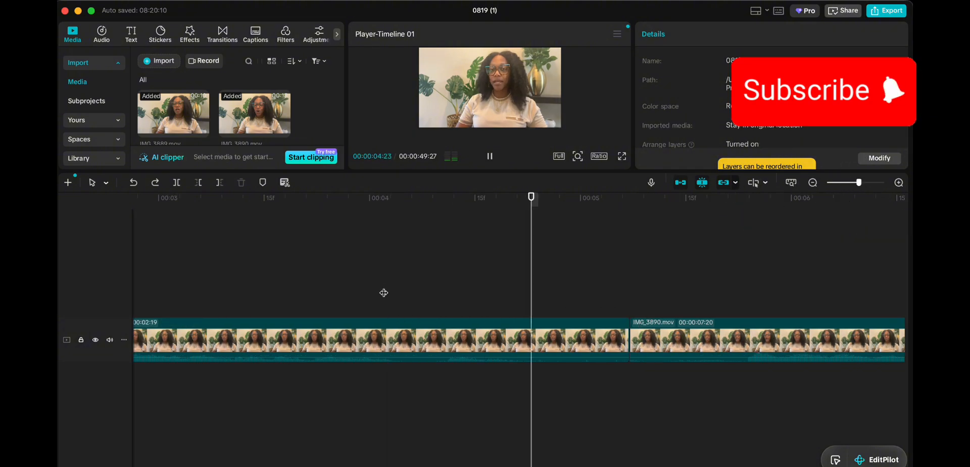
click(553, 339)
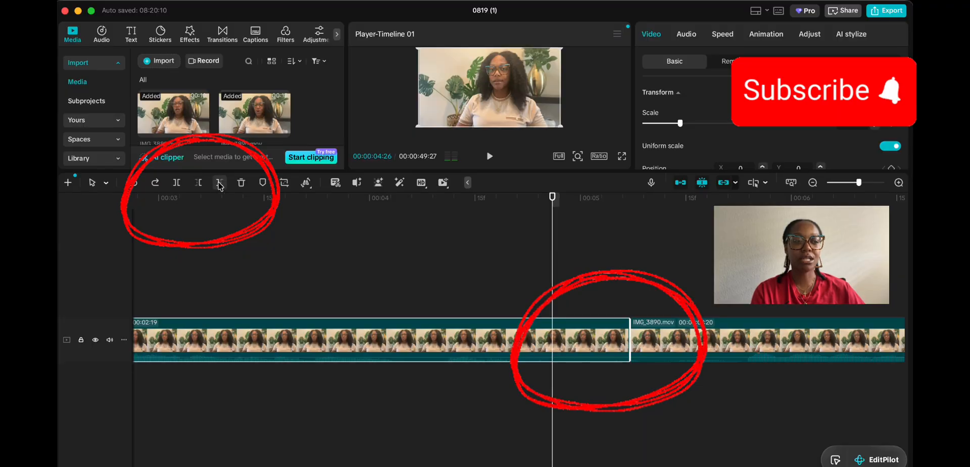
click(219, 183)
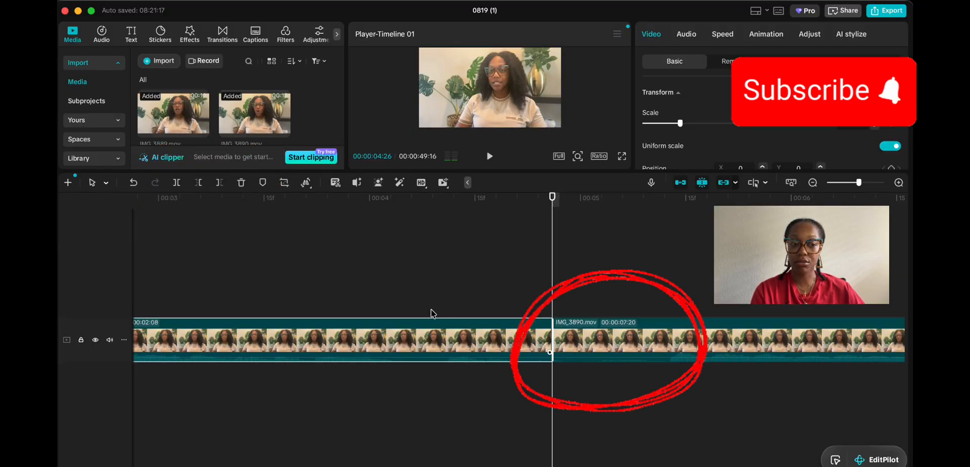
click(402, 283)
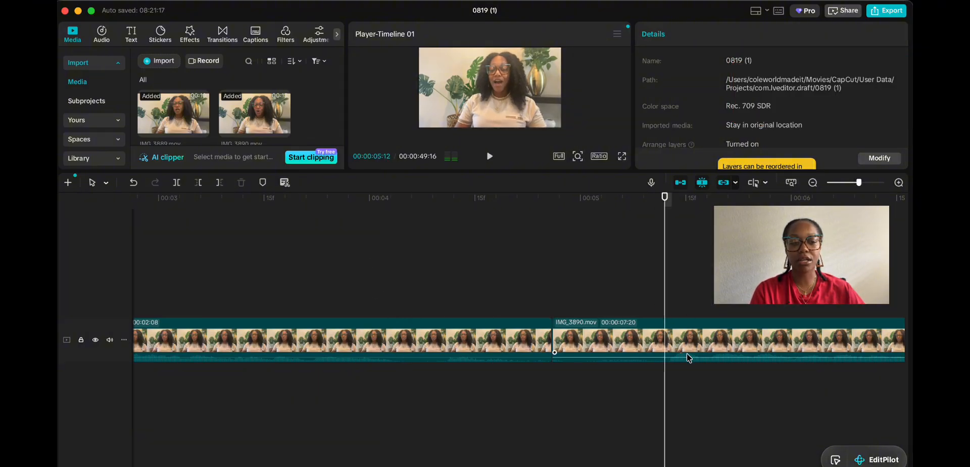
Step: Trim the opening pause off IMG_3890.mov with Delete Left, leaving 00:00:07:03, and check the cut
scroll(684, 361, right, 3)
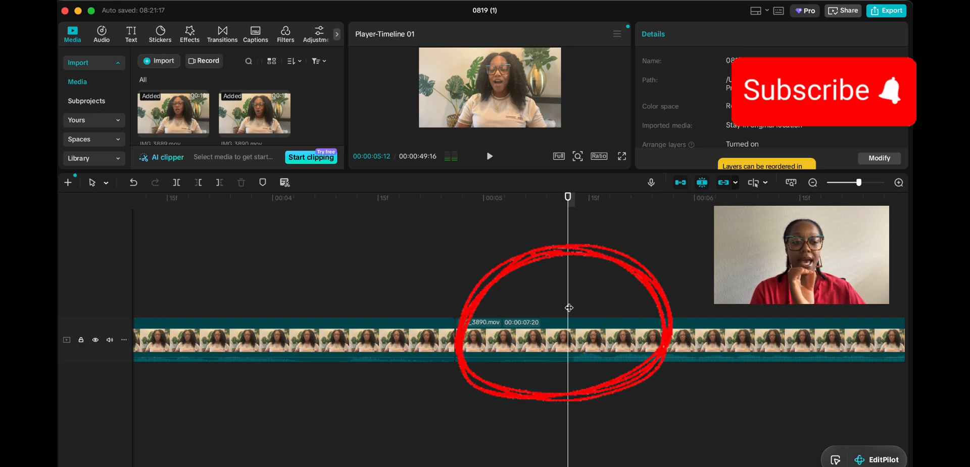
drag(571, 307, 573, 307)
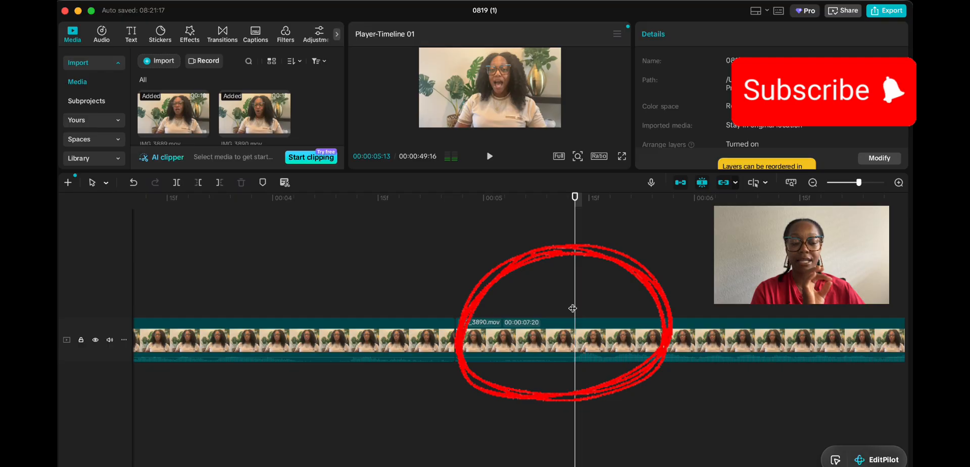
click(569, 325)
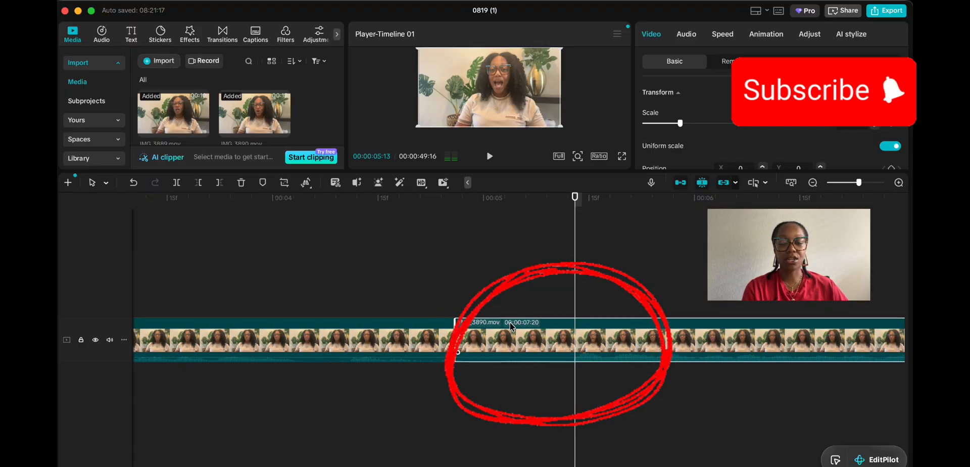
click(198, 183)
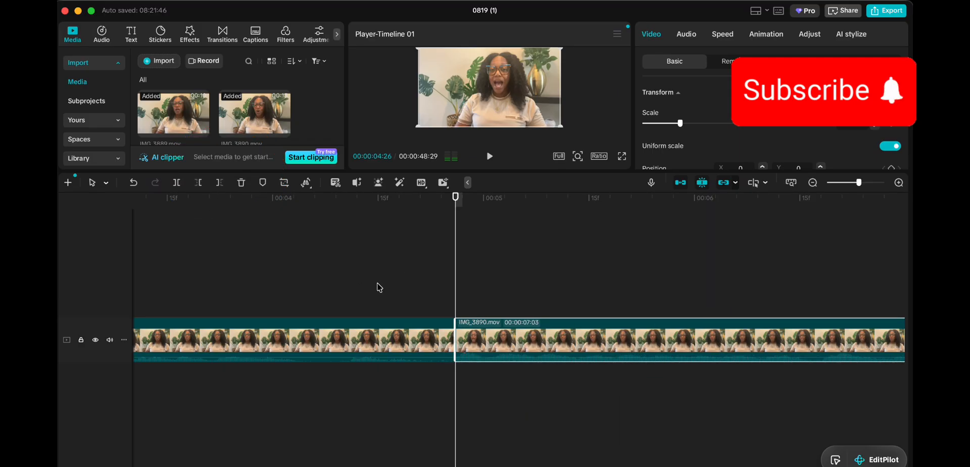
click(377, 283)
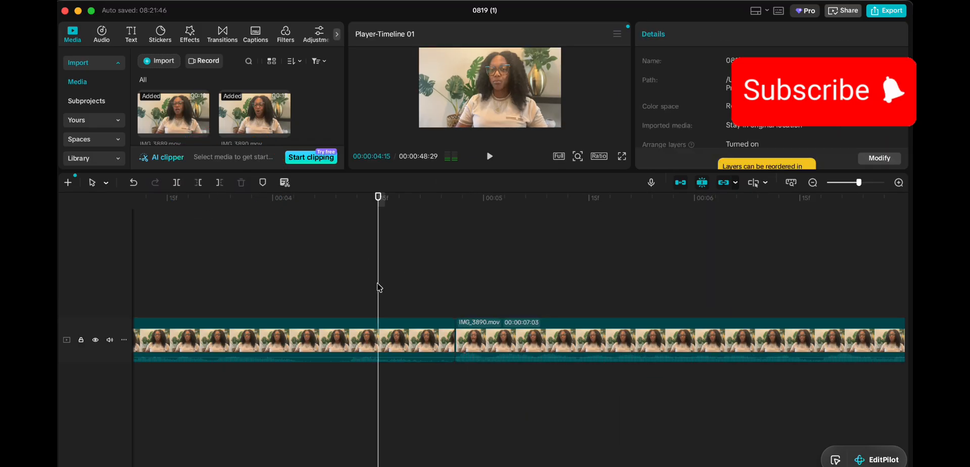
key(space)
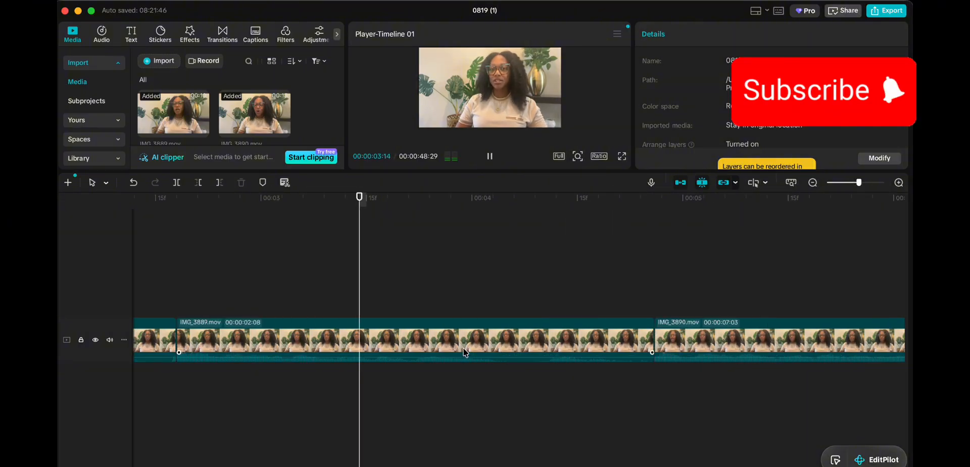
key(space)
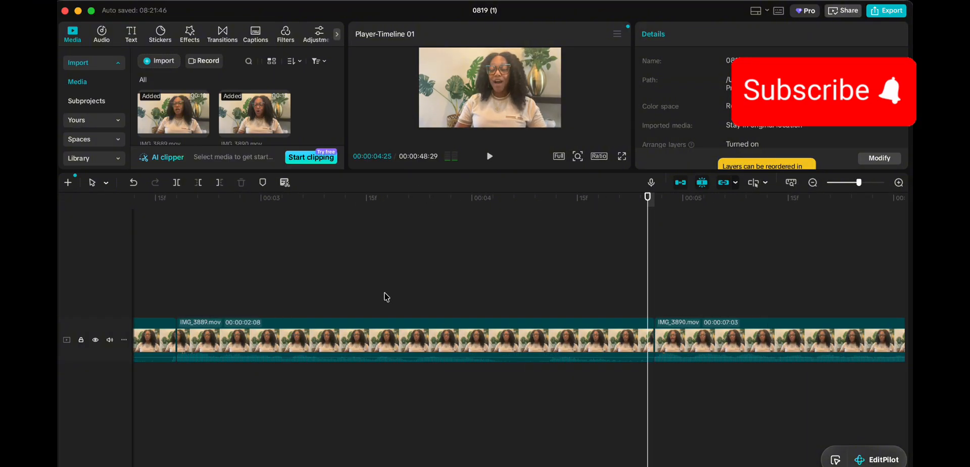